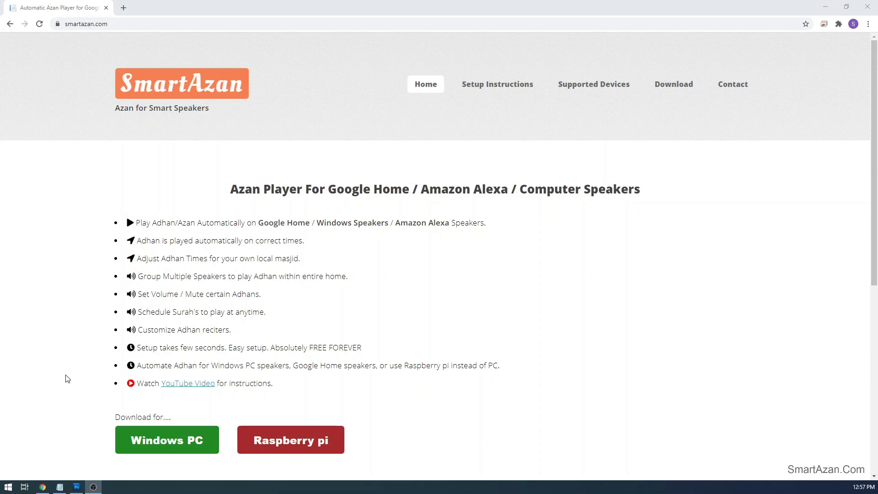
# Step: Load smartazan.com in the browser address bar
pyautogui.click(208, 26)
pyautogui.write('smartazan')
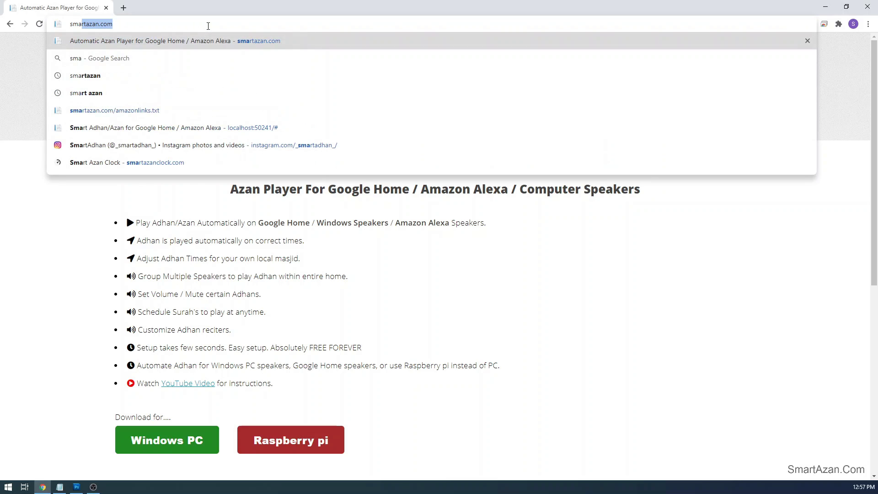
pyautogui.press('Return')
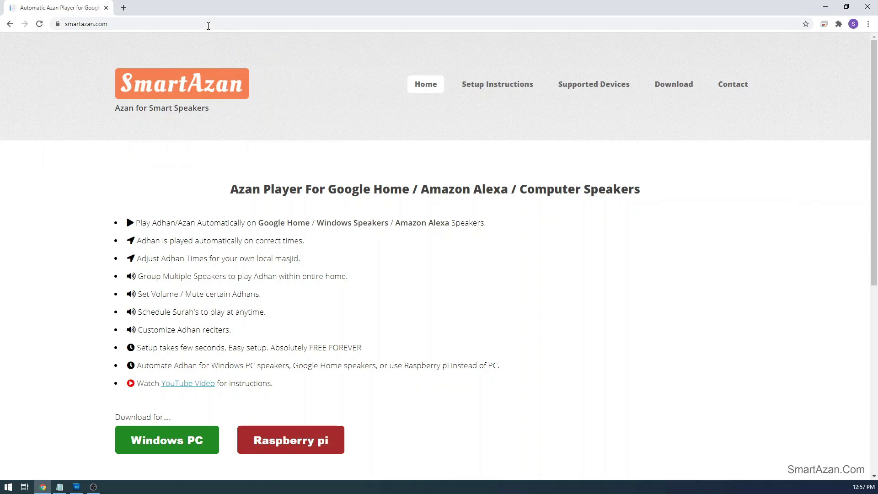
pyautogui.hotkey('alt', 'Tab')
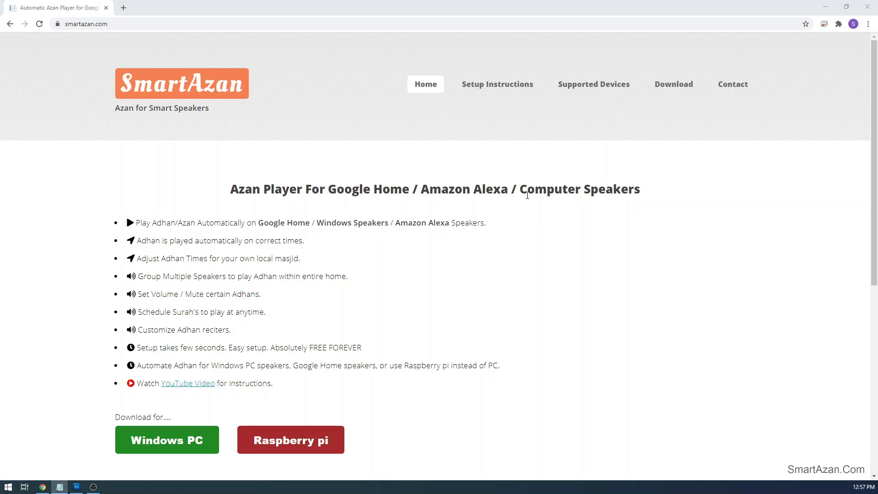
# Step: Go to the Download page and click into the Name and Email fields
pyautogui.click(674, 89)
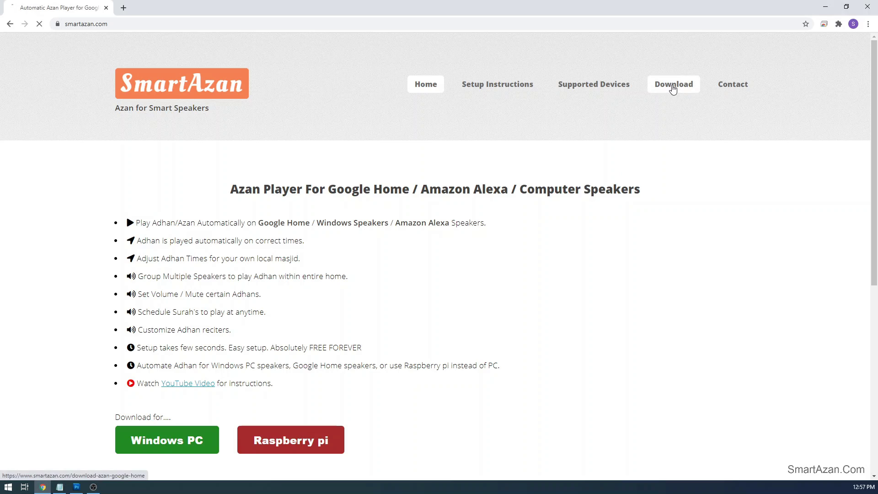
pyautogui.click(189, 252)
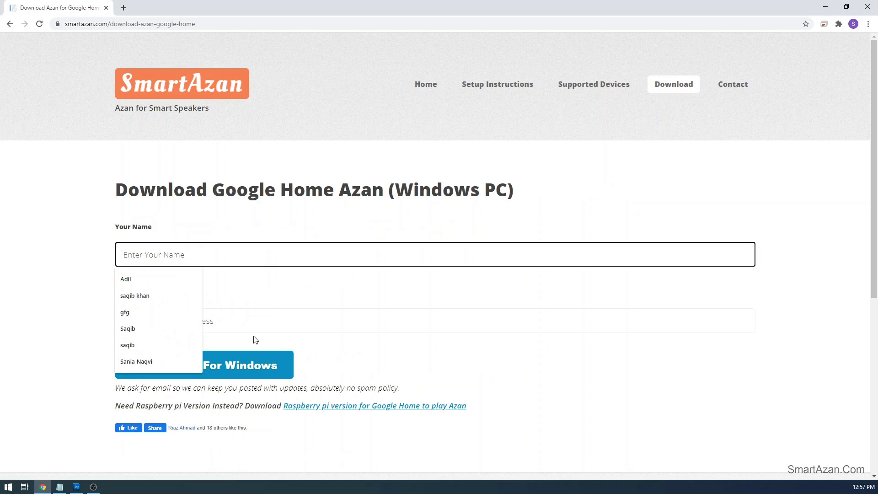
pyautogui.click(255, 320)
pyautogui.click(353, 352)
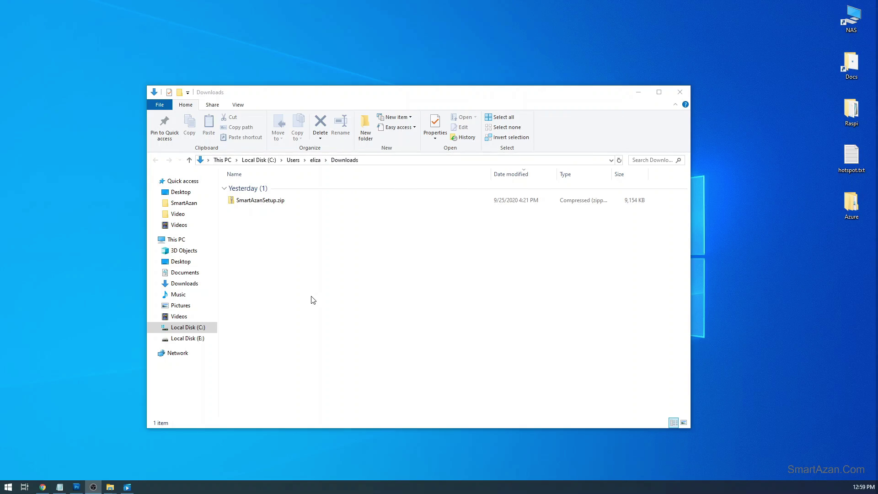
# Step: Run SmartAzanSetup.exe from SmartAzanSetup.zip past the unrecognized-app warning, confirming the setup language
pyautogui.doubleClick(259, 202)
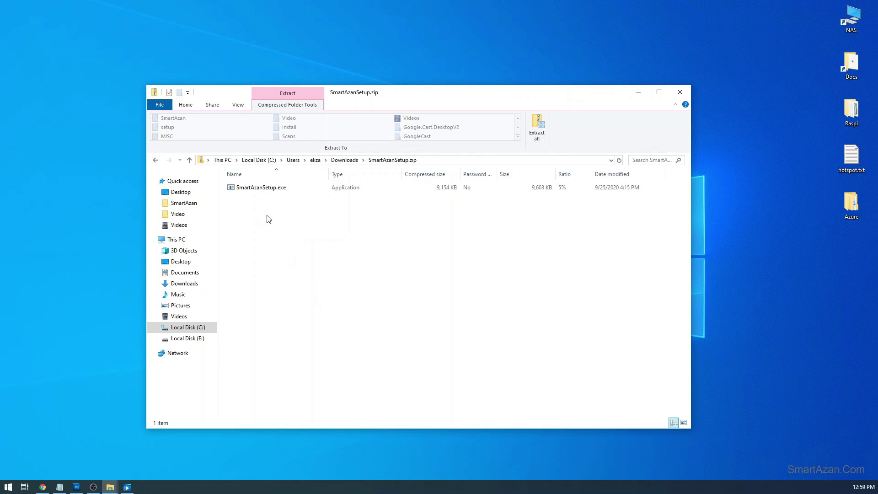
pyautogui.doubleClick(263, 188)
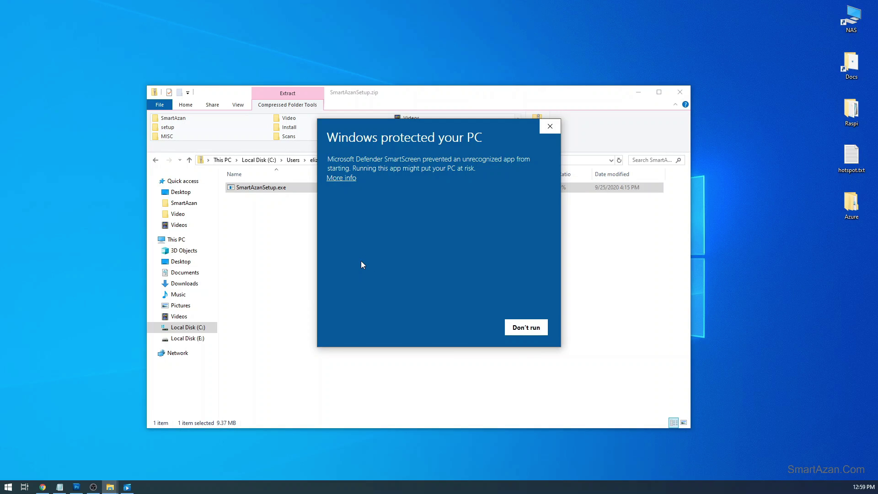
pyautogui.click(345, 179)
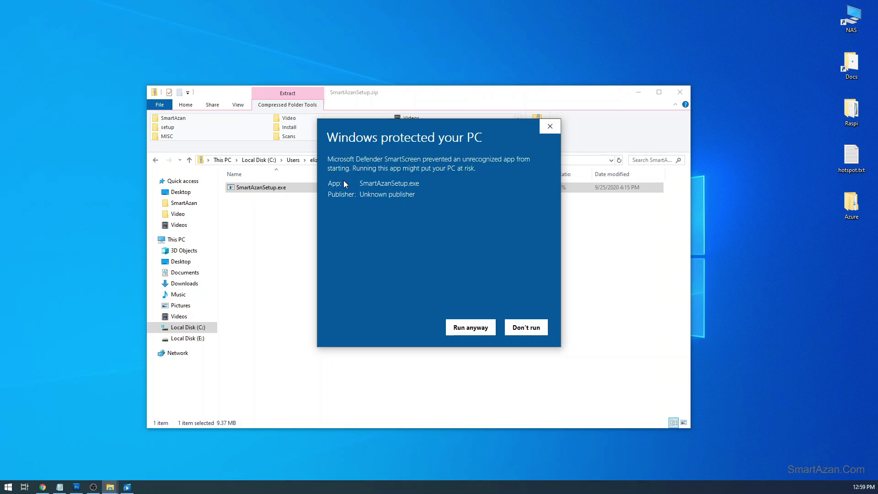
pyautogui.click(467, 331)
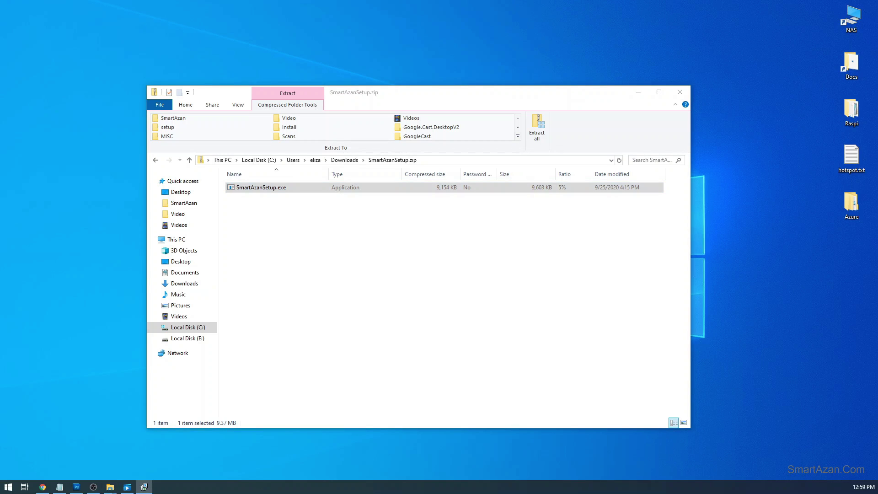
pyautogui.click(479, 281)
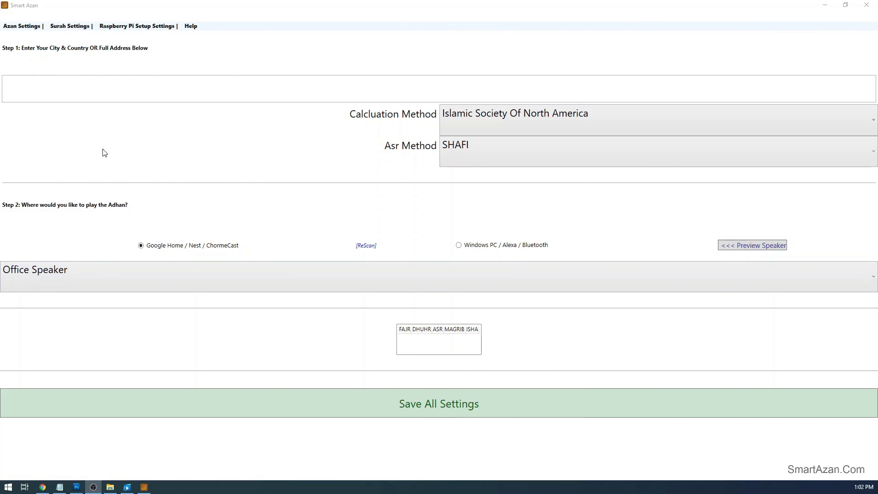
# Step: Enter 'Long Island New York' as the location and select the Home group speaker
pyautogui.click(71, 97)
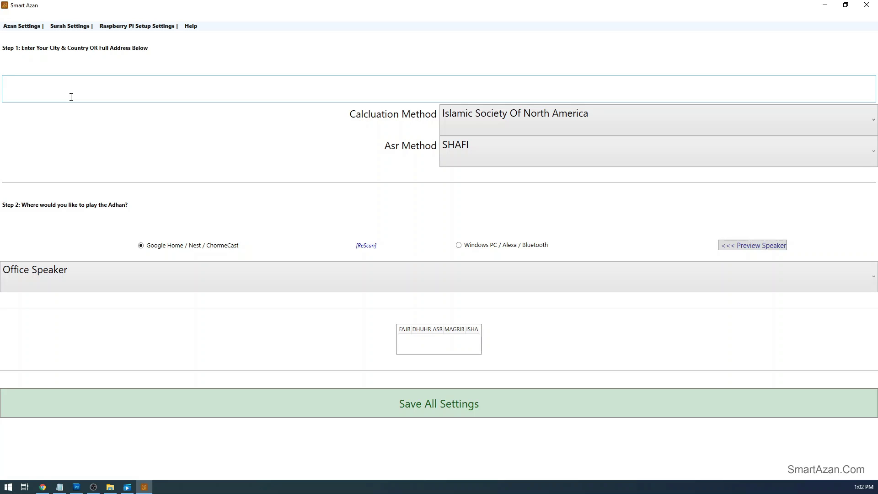
pyautogui.write('Long Island New ')
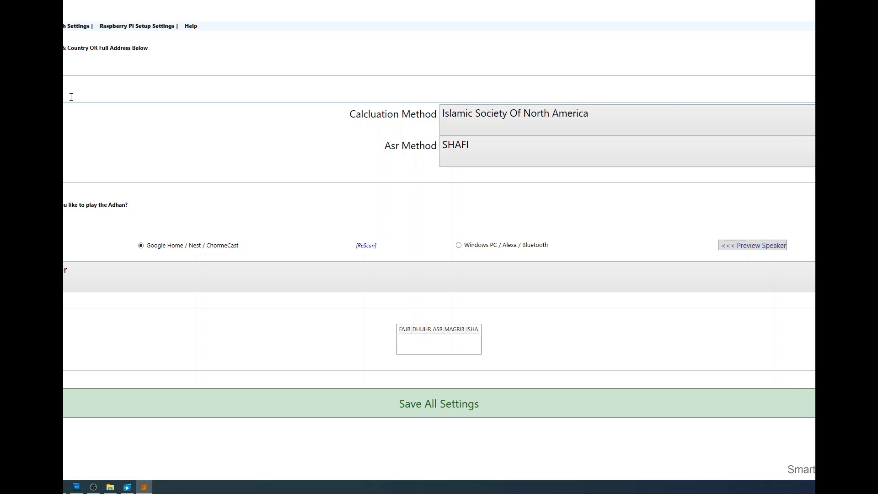
pyautogui.write('York')
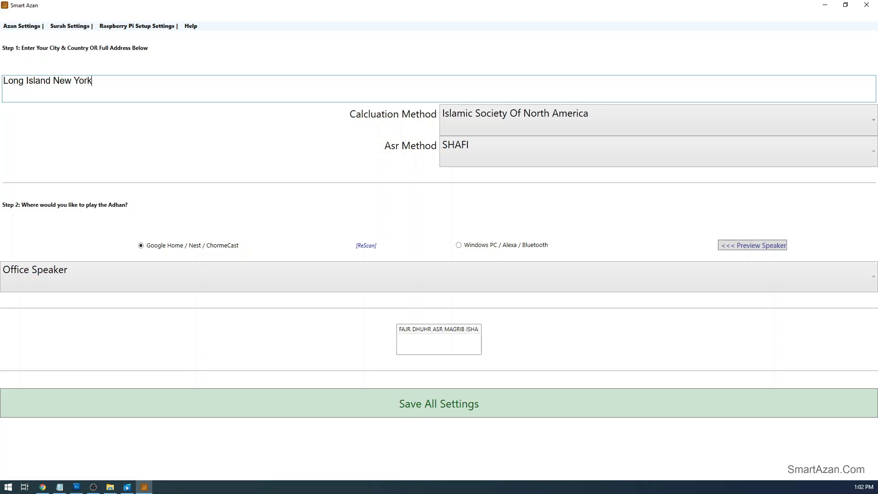
pyautogui.click(175, 282)
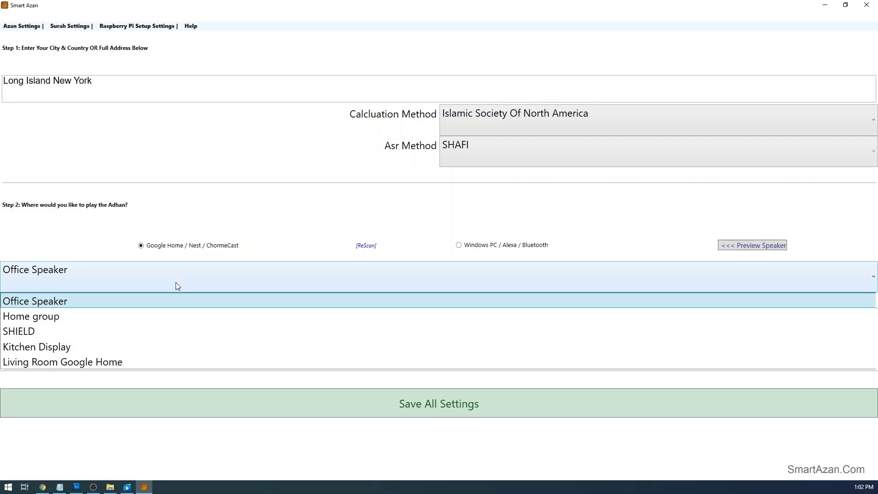
pyautogui.click(71, 300)
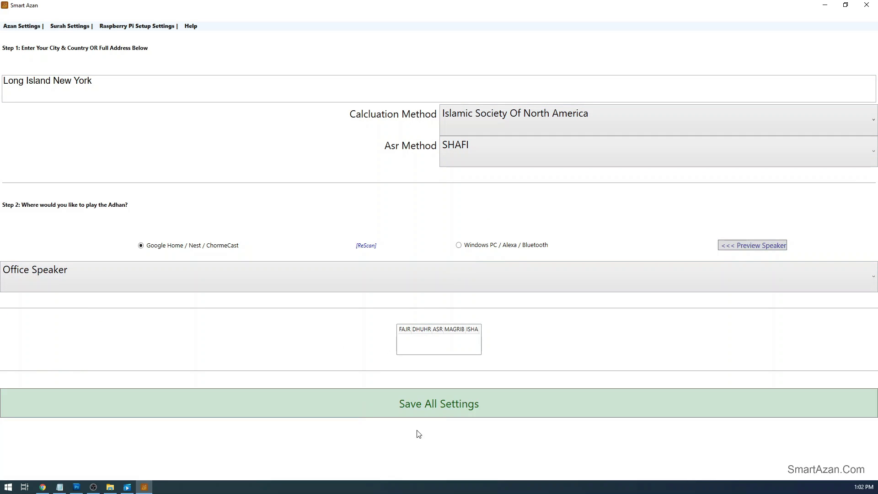
# Step: Save all settings, confirming the looked-up address and the saved message
pyautogui.click(460, 404)
pyautogui.click(465, 272)
pyautogui.click(485, 272)
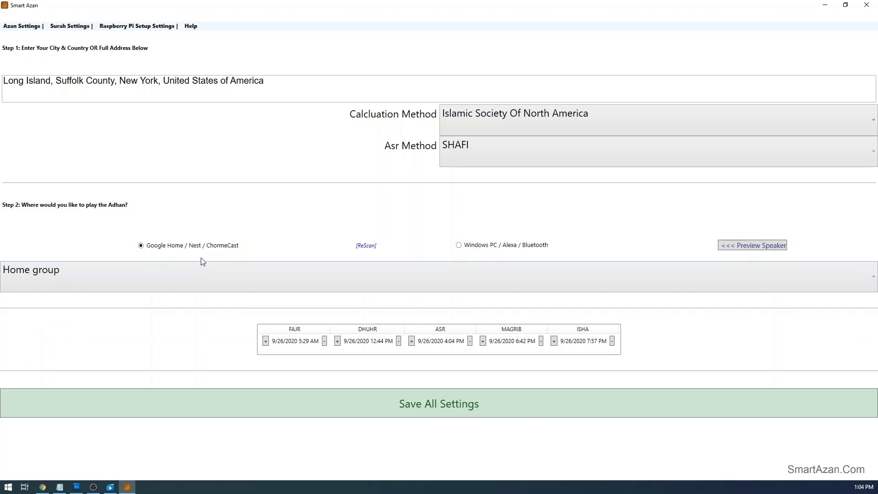
pyautogui.click(463, 246)
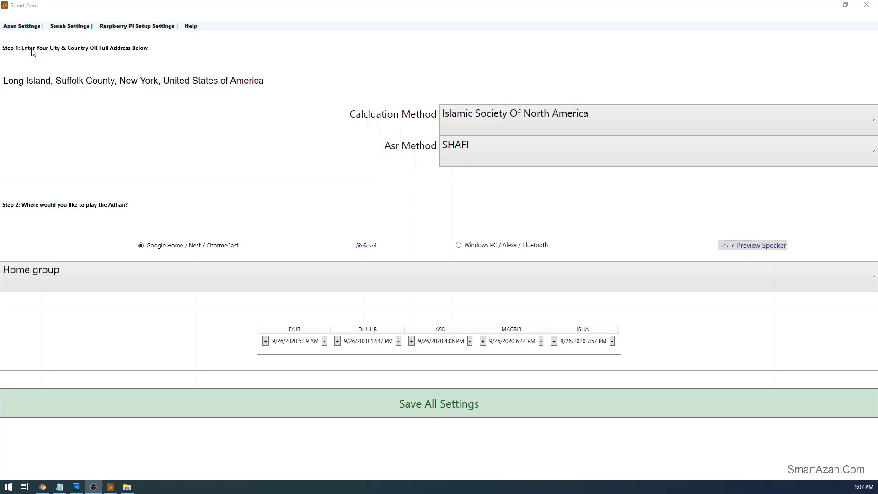
# Step: In the Adhan Volume window, set the Fajr volume to Mute
pyautogui.click(26, 27)
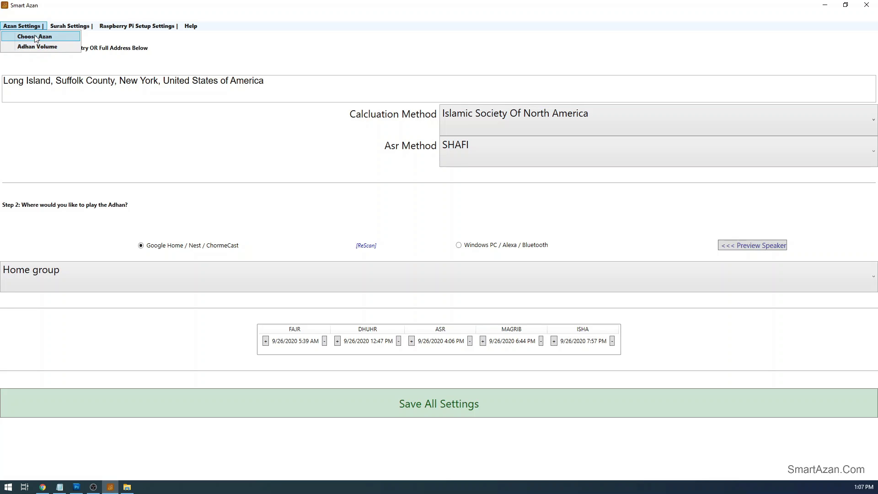
pyautogui.click(40, 47)
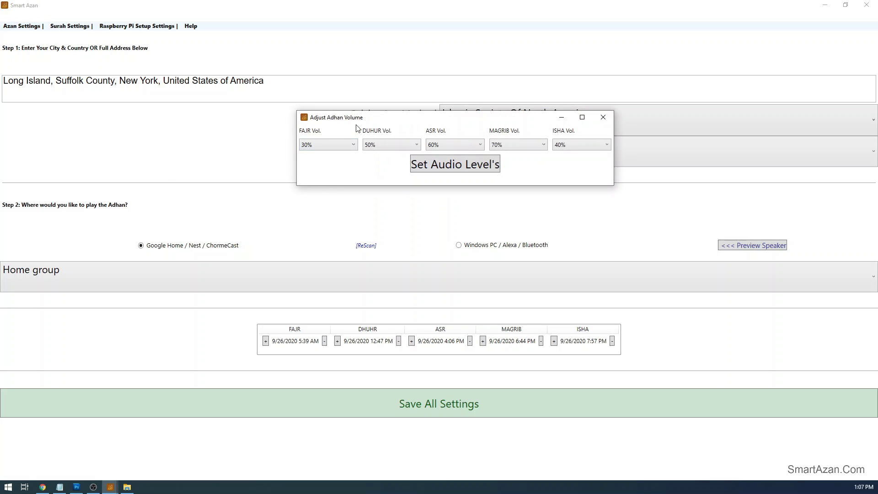
pyautogui.moveTo(363, 120); pyautogui.dragTo(288, 167)
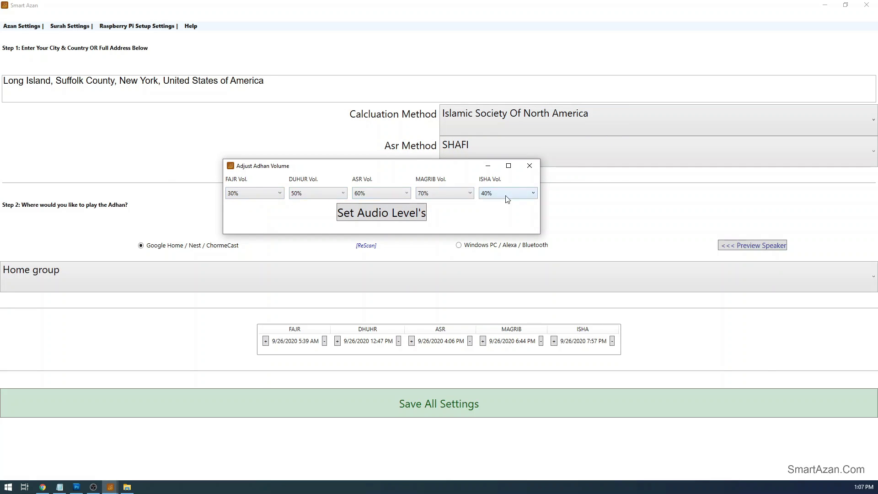
pyautogui.click(248, 196)
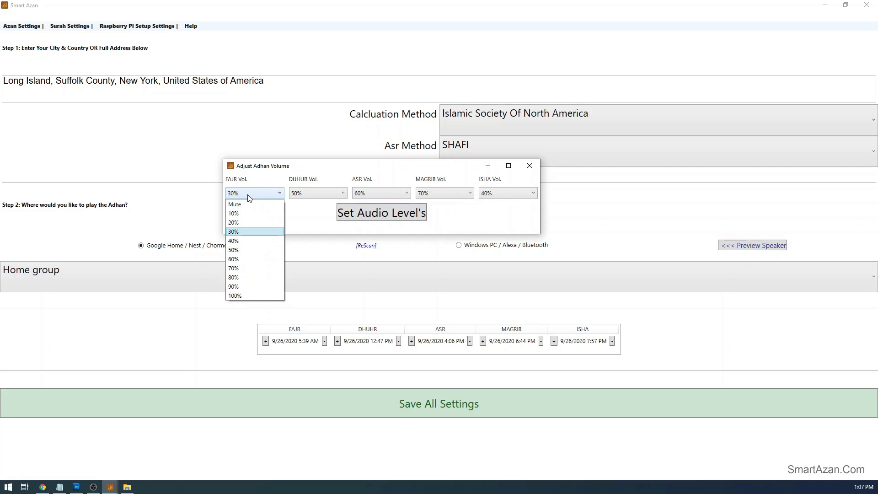
pyautogui.click(248, 196)
pyautogui.click(249, 196)
pyautogui.click(249, 204)
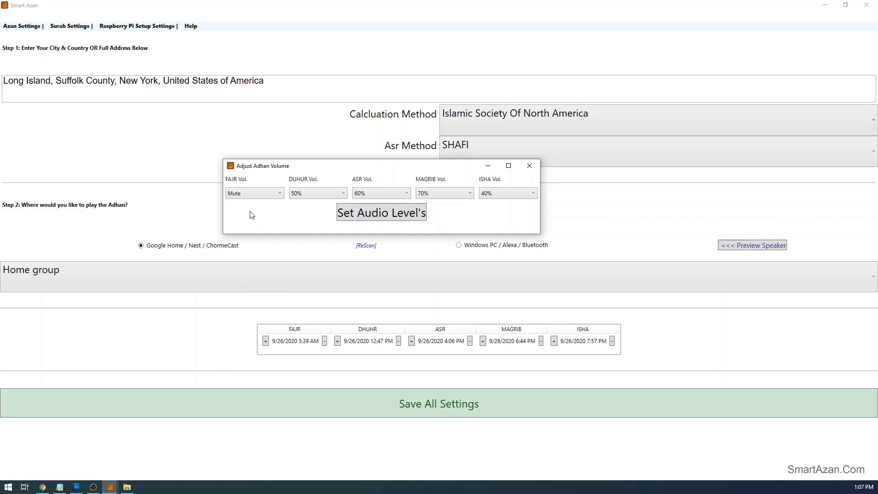
# Step: Keep Dhuhr 50%, Asr 60%, Maghrib 70%, apply the audio levels and close the window
pyautogui.click(305, 195)
pyautogui.click(306, 195)
pyautogui.click(371, 196)
pyautogui.click(371, 195)
pyautogui.click(442, 194)
pyautogui.click(516, 192)
pyautogui.click(515, 192)
pyautogui.click(514, 192)
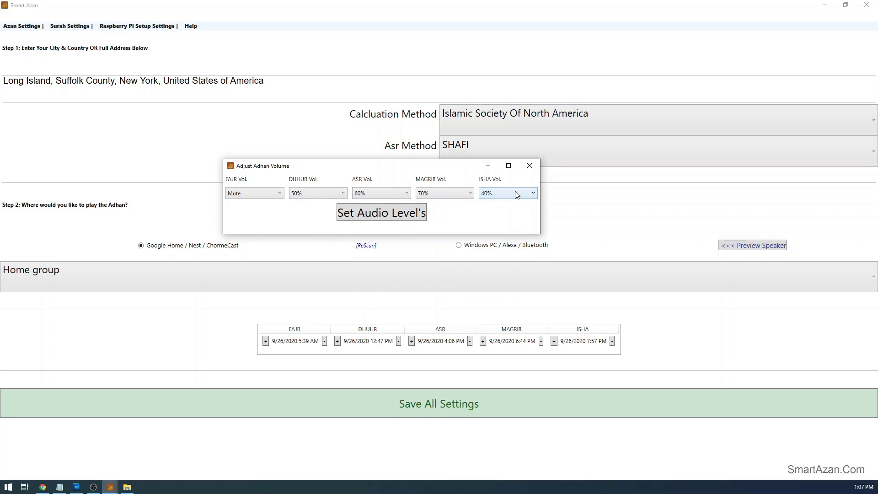
pyautogui.click(364, 215)
pyautogui.click(458, 277)
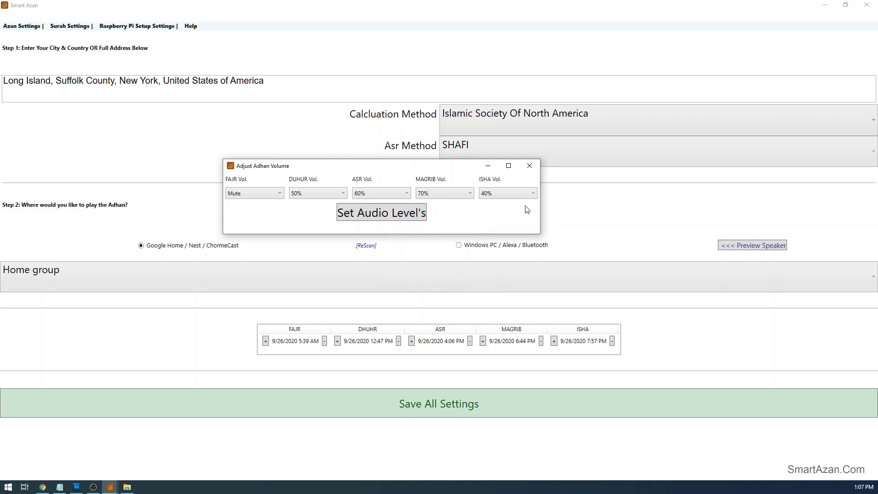
pyautogui.click(531, 168)
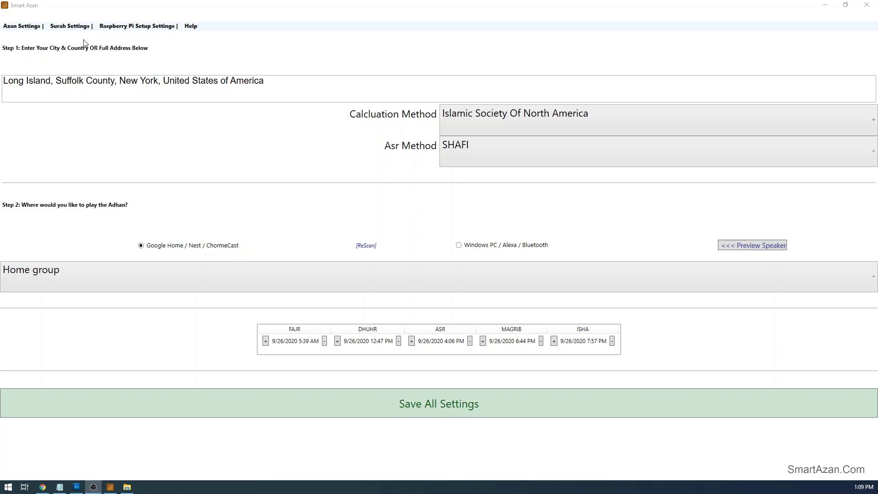
# Step: In Schedule Surah's, set the date to Sunday, September 27 at 4:09 PM
pyautogui.click(70, 26)
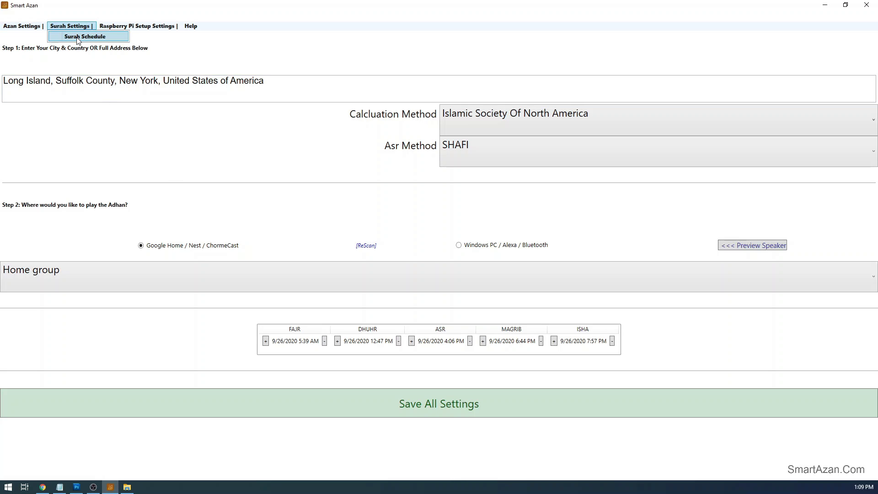
pyautogui.click(78, 40)
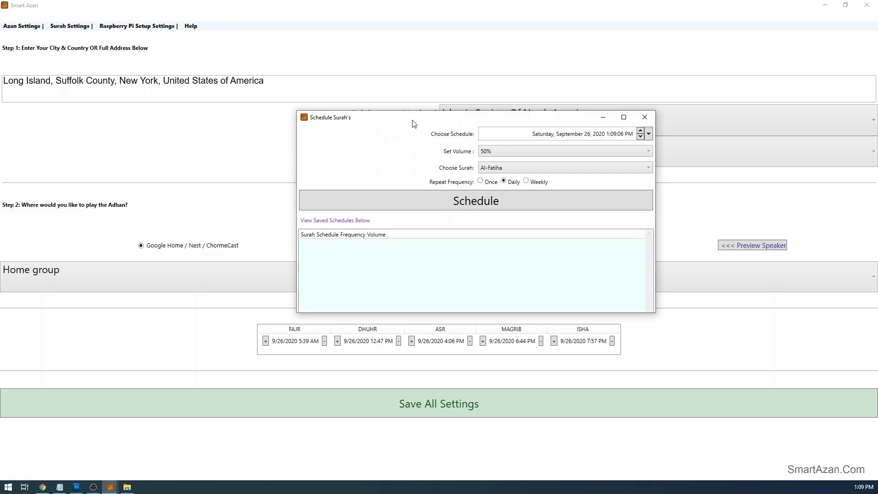
pyautogui.moveTo(411, 122); pyautogui.dragTo(340, 122)
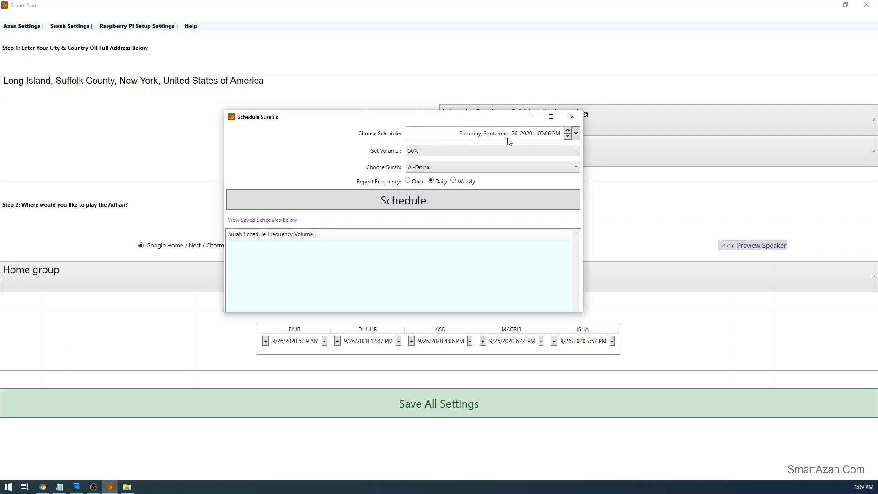
pyautogui.click(575, 133)
pyautogui.click(420, 199)
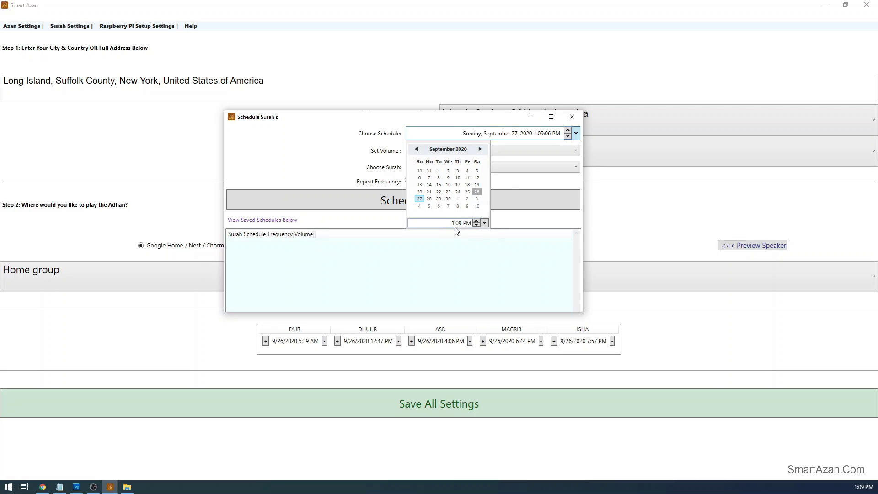
pyautogui.click(476, 220)
pyautogui.click(476, 221)
pyautogui.click(476, 221)
pyautogui.click(485, 223)
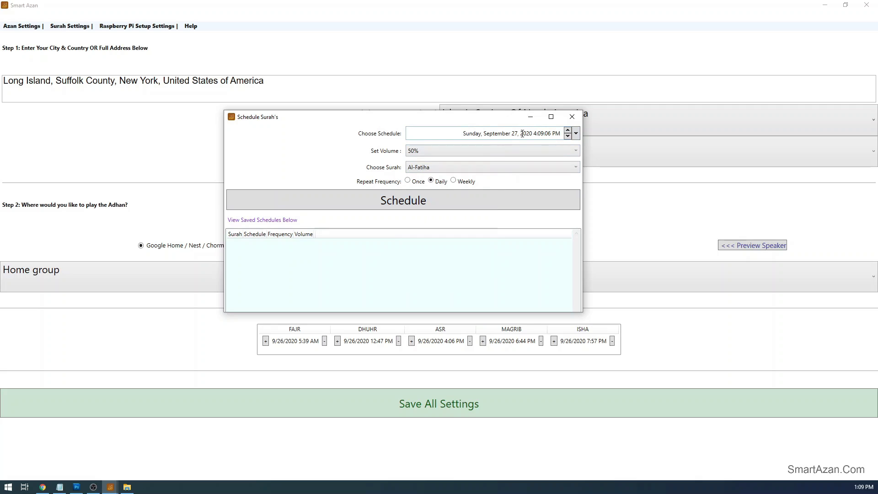
# Step: Keep volume at 50%, choose surah Al-Asr, and set the schedule to repeat weekly
pyautogui.click(447, 155)
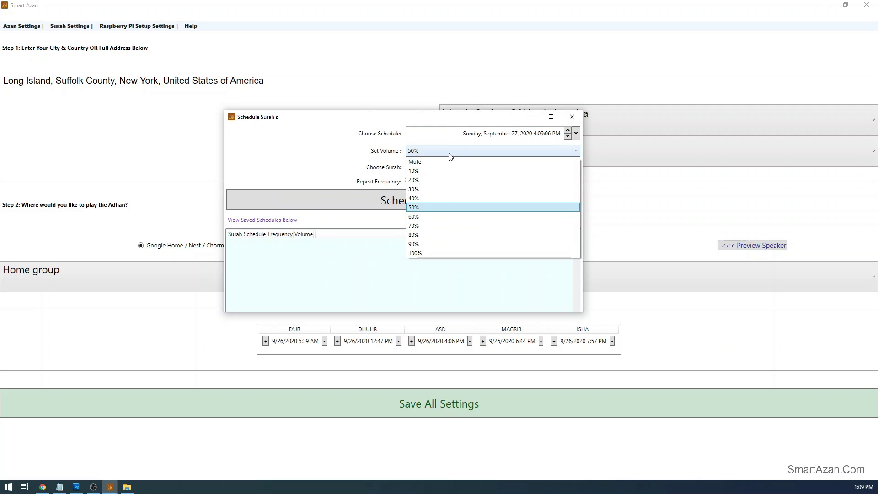
pyautogui.click(450, 156)
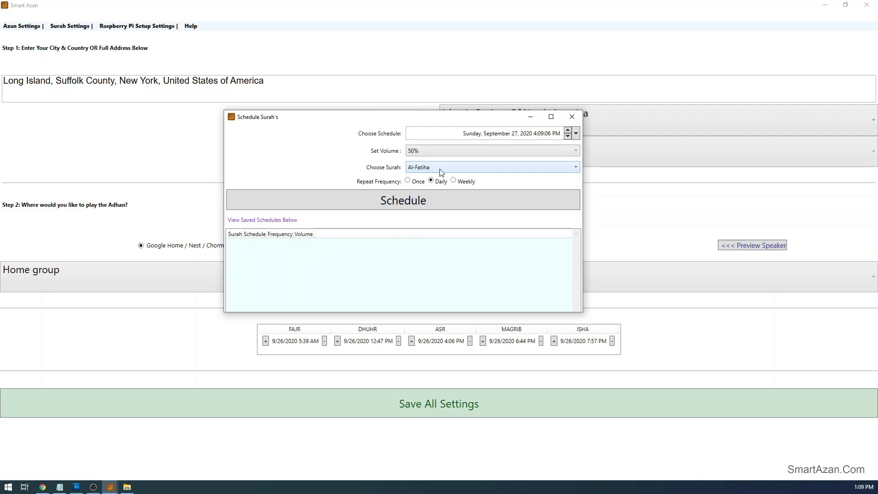
pyautogui.click(441, 170)
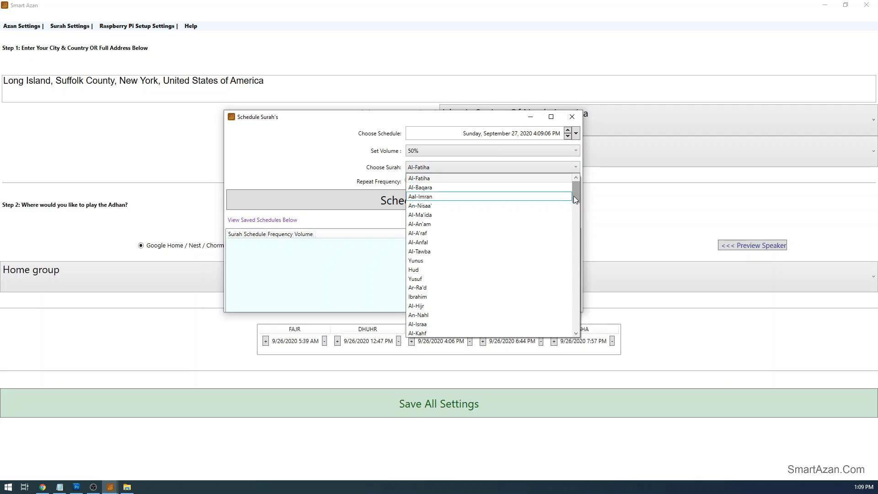
pyautogui.moveTo(574, 191); pyautogui.dragTo(578, 331)
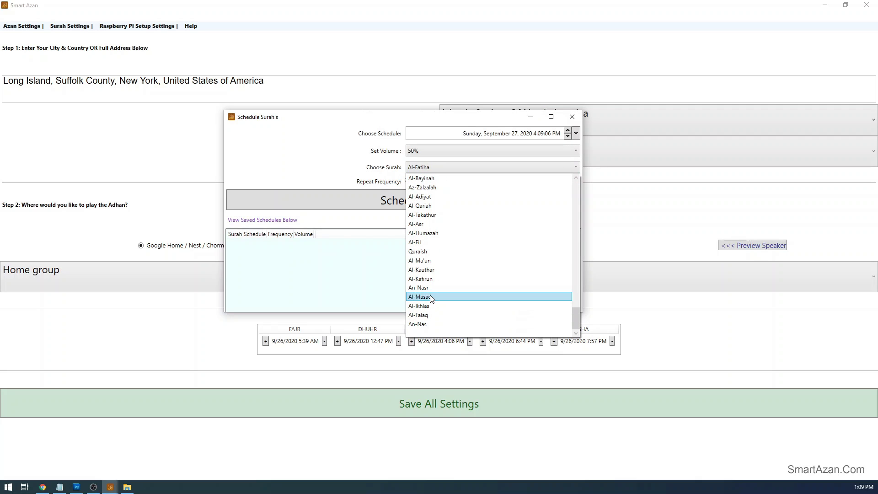
pyautogui.click(426, 224)
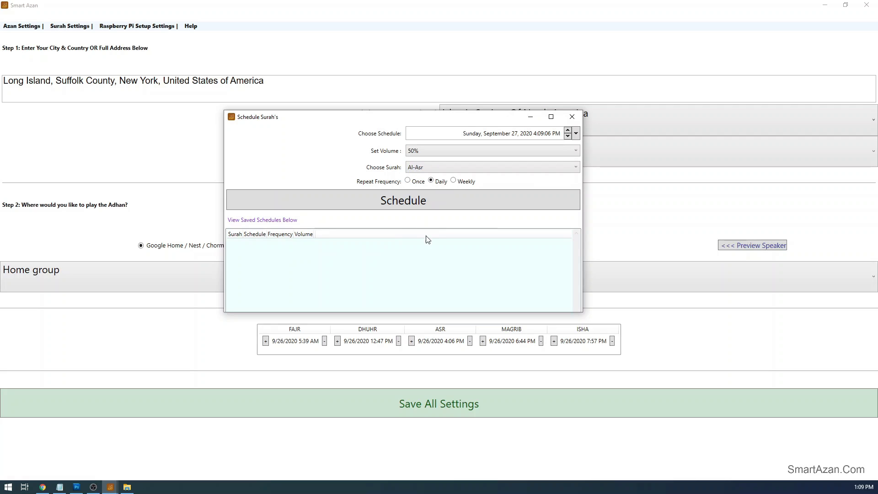
pyautogui.click(460, 183)
pyautogui.click(408, 181)
pyautogui.click(439, 182)
pyautogui.click(408, 180)
# Step: Schedule the Al-Asr entry, dismiss the success message, and close the Schedule Surah's window
pyautogui.click(419, 204)
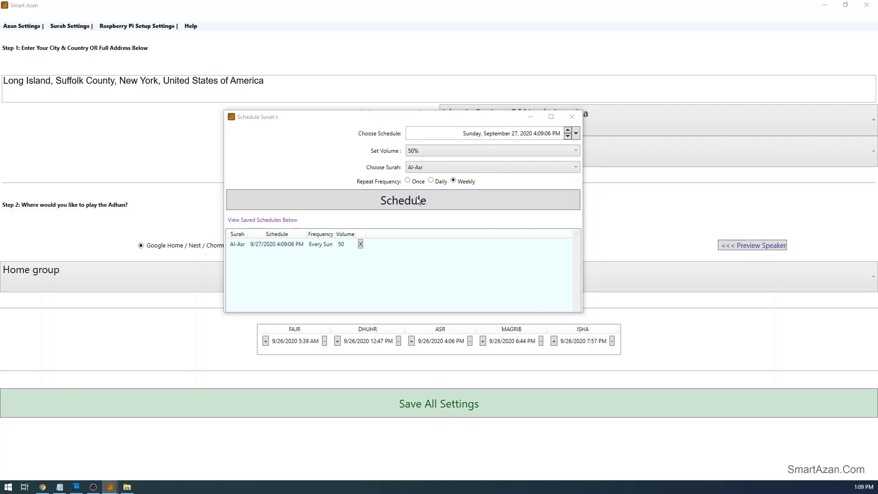
pyautogui.click(464, 273)
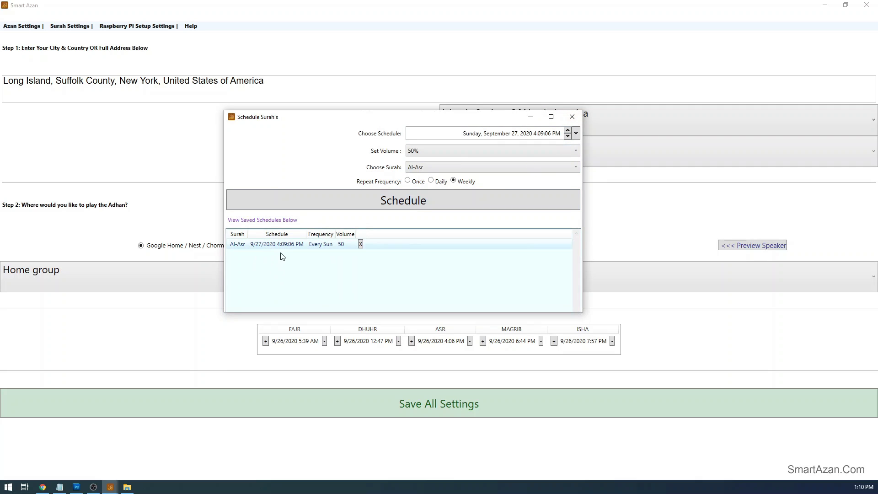
pyautogui.click(572, 121)
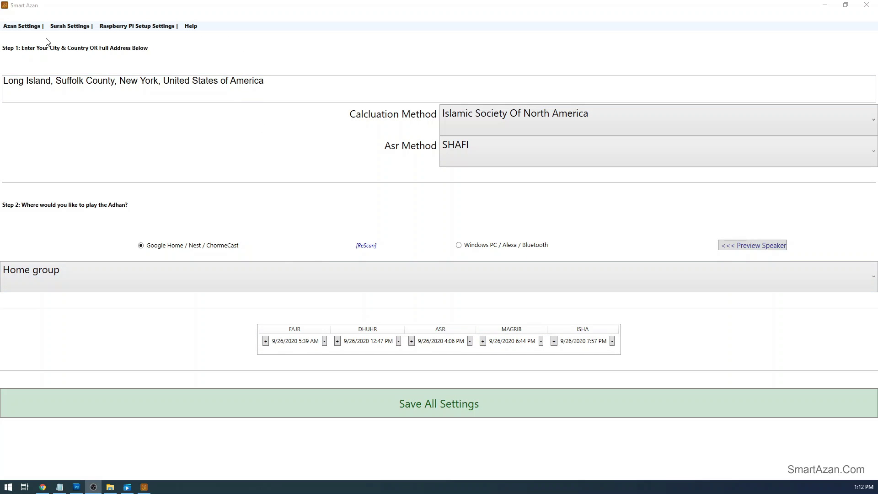
pyautogui.click(825, 6)
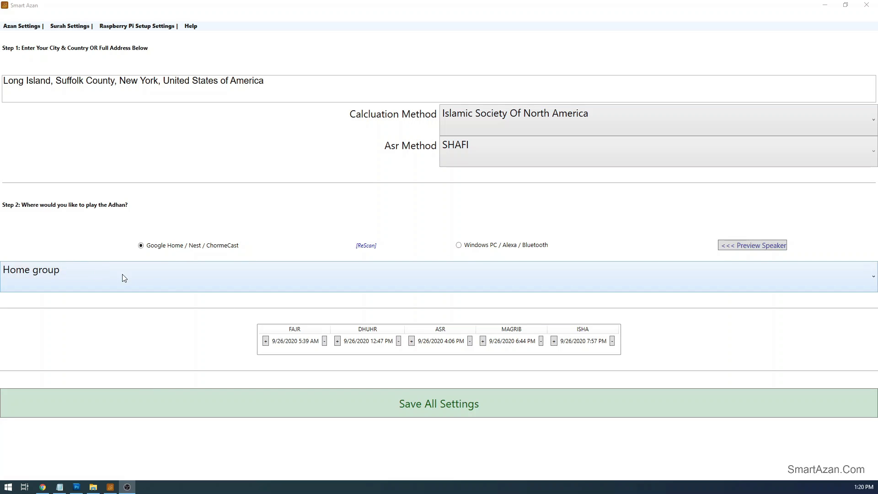
pyautogui.click(155, 276)
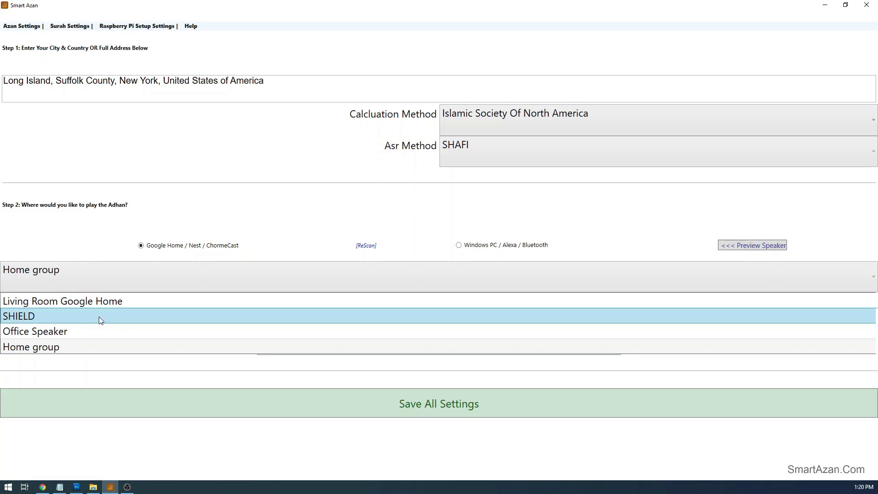
pyautogui.click(91, 287)
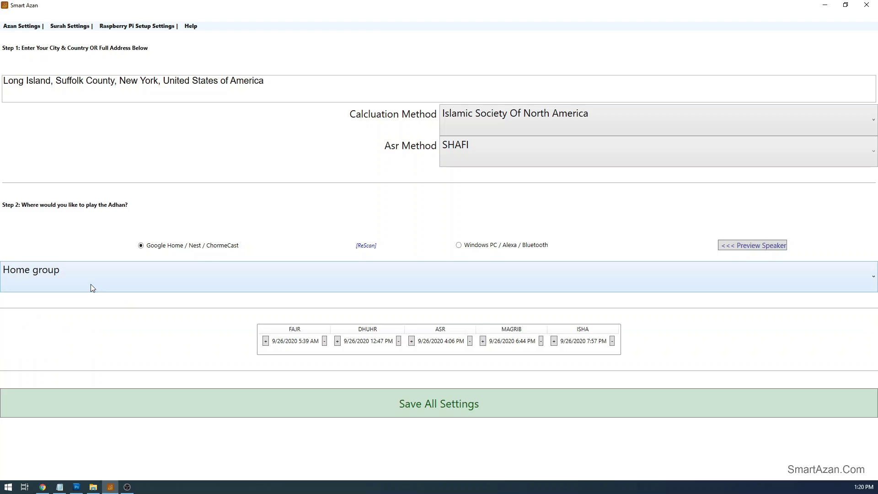
pyautogui.click(91, 284)
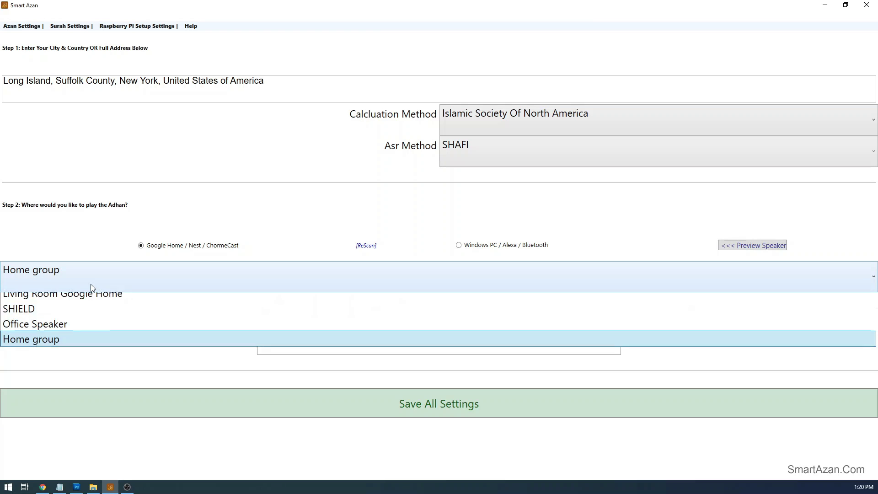
pyautogui.click(93, 284)
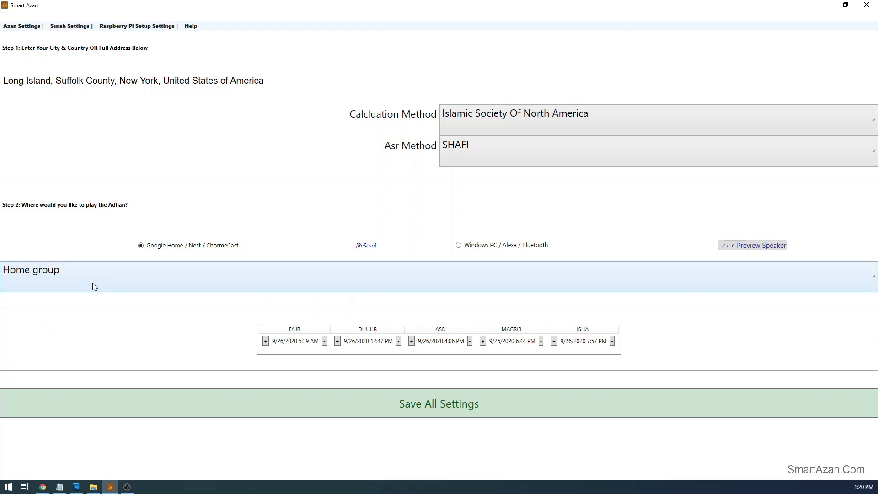
pyautogui.click(126, 278)
pyautogui.click(126, 278)
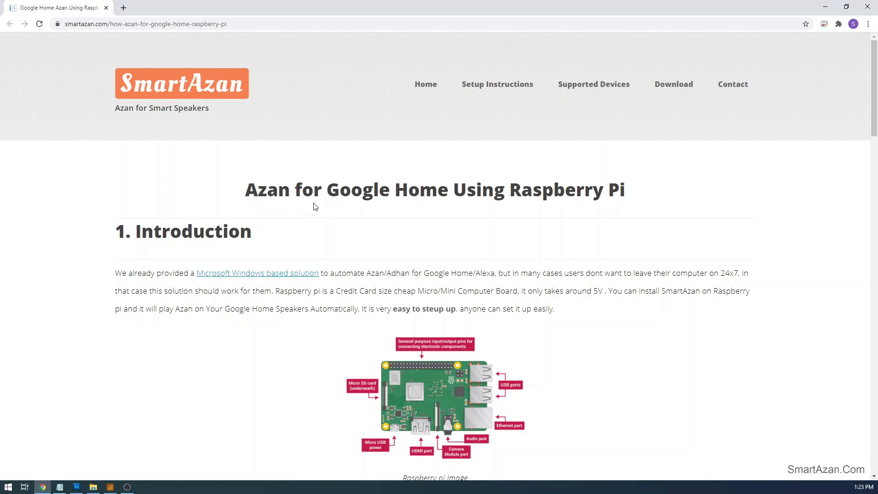
# Step: Scroll through the Raspberry Pi setup tutorial, then switch back to Smart Azan
pyautogui.scroll(-2, 301, 201)
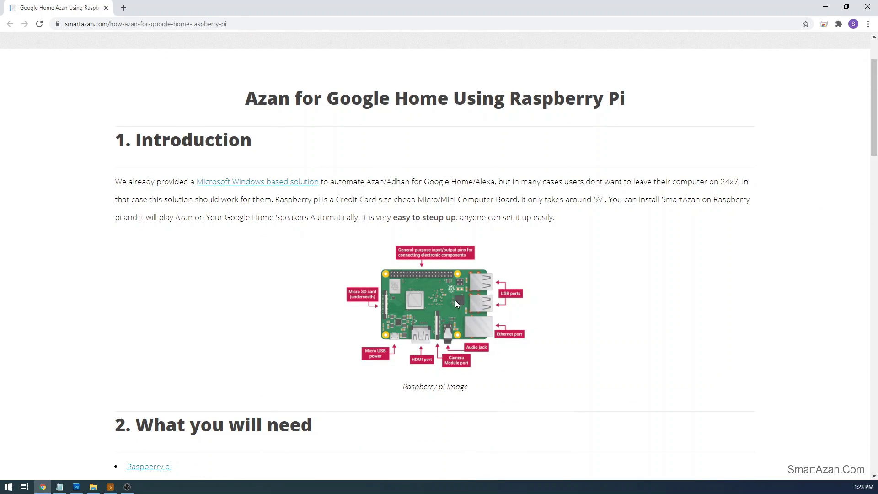
pyautogui.scroll(-5, 424, 286)
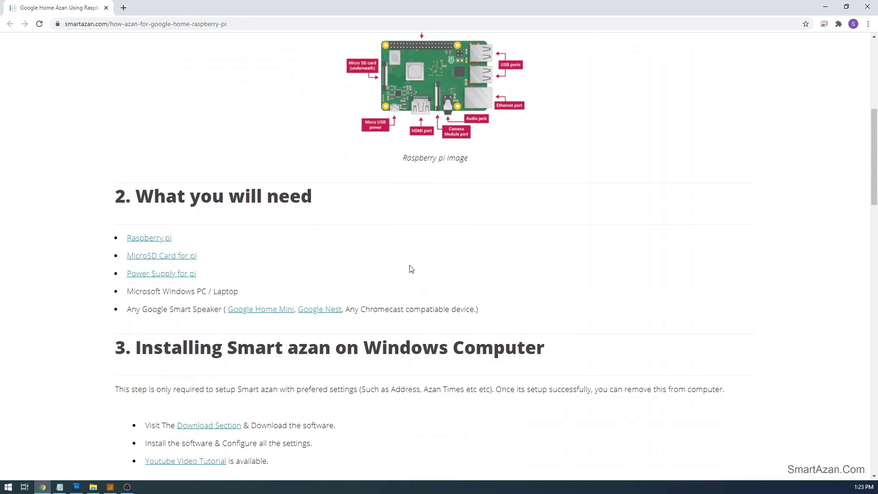
pyautogui.scroll(-7, 290, 229)
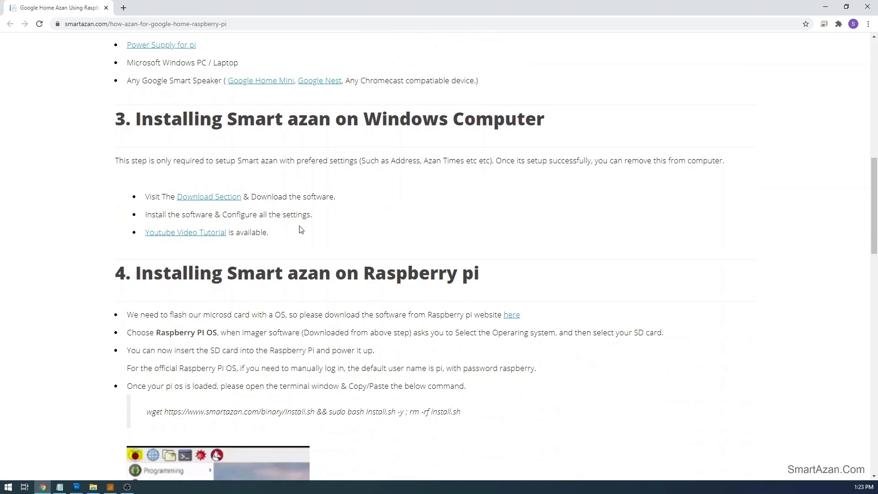
pyautogui.scroll(13, 336, 224)
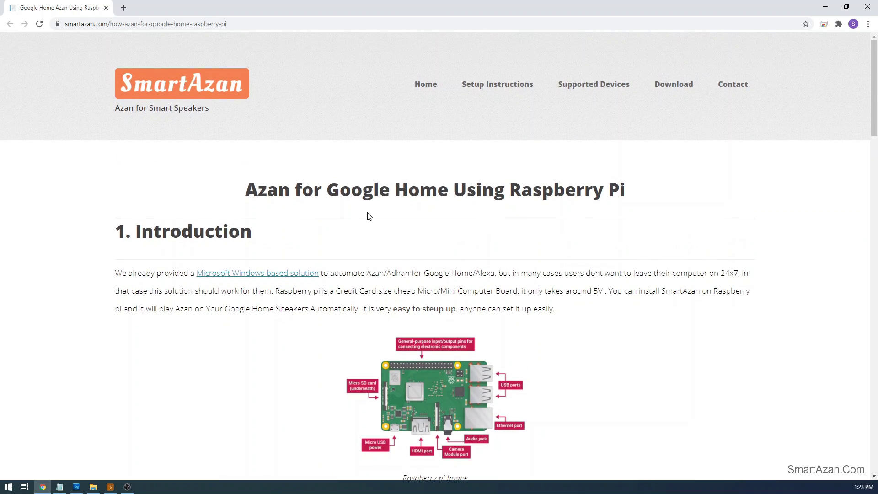
pyautogui.scroll(-3, 366, 215)
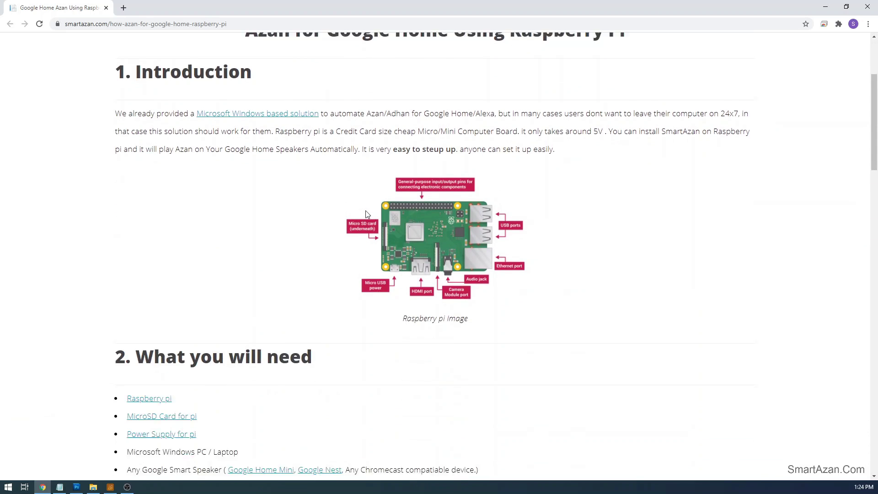
pyautogui.scroll(3, 368, 213)
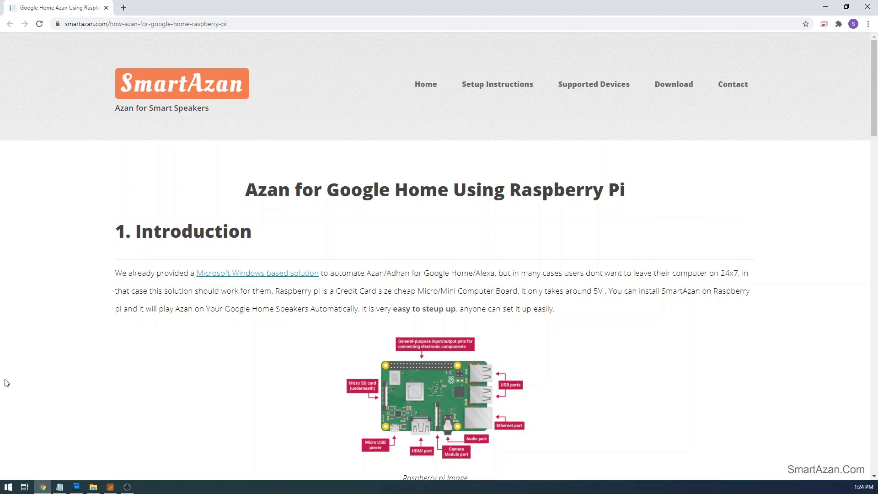
pyautogui.hotkey('alt', 'Tab')
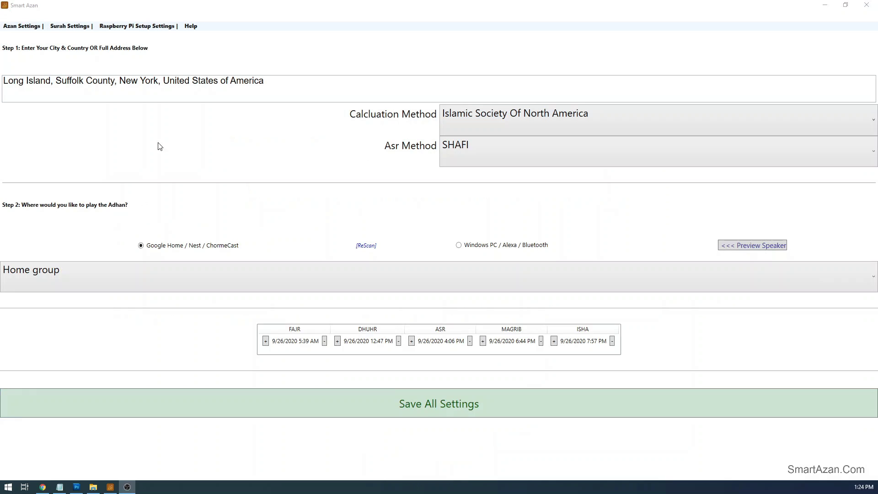
# Step: Choose Raspberry Pi Setup Settings > Buy Raspberry Pi to open the Raspberry Pi 4 Amazon page
pyautogui.click(137, 26)
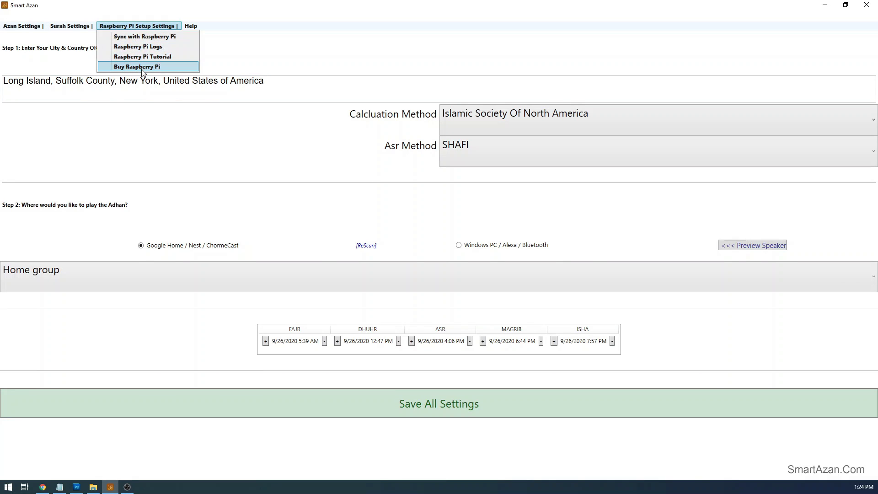
pyautogui.click(142, 68)
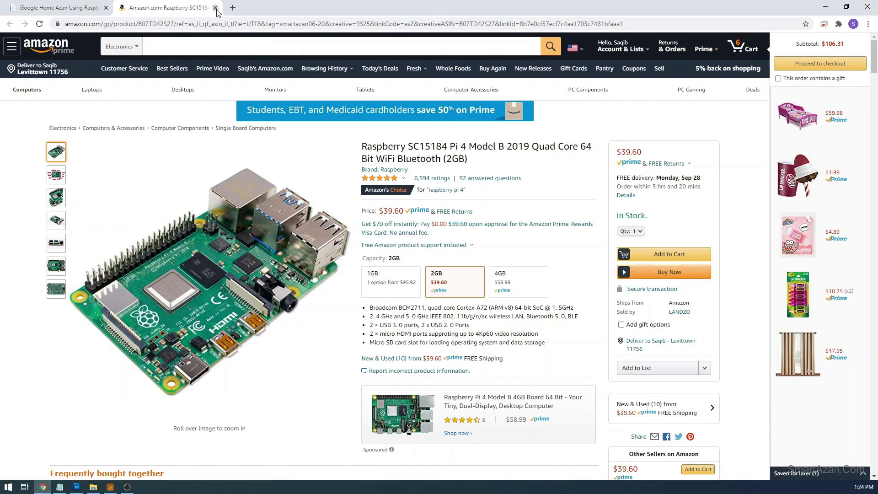
# Step: Close the Amazon tab and open Smart Azan's Help menu
pyautogui.click(215, 9)
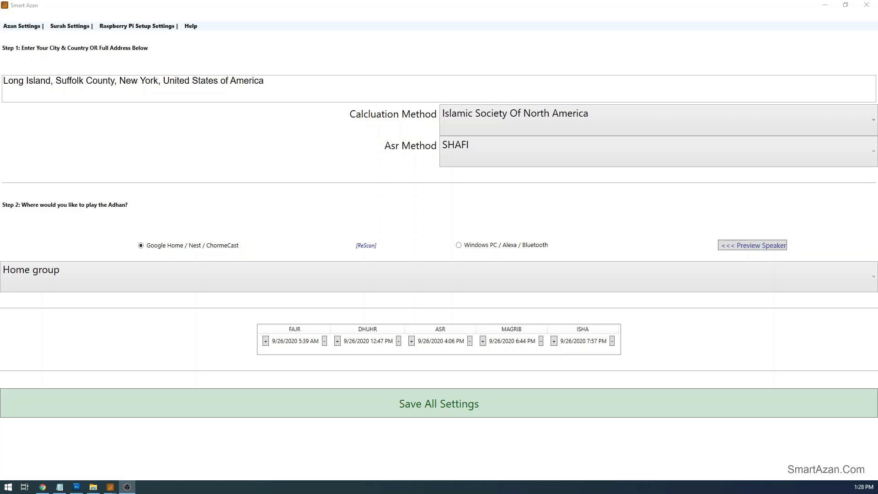
pyautogui.click(192, 26)
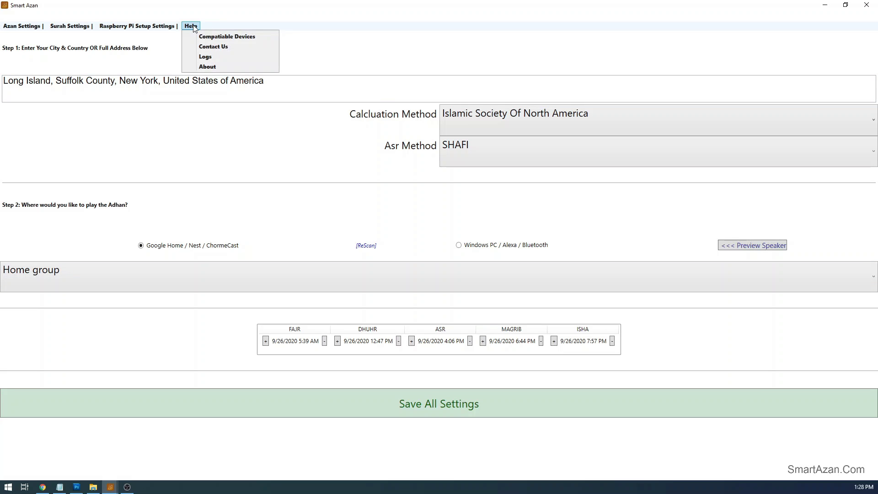